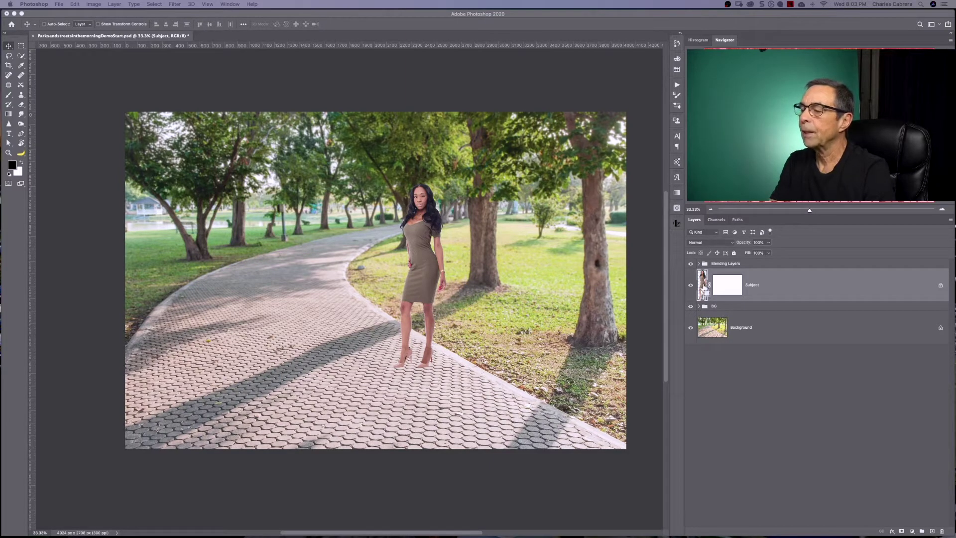
Load the model's outline from the Subject thumbnail and add a new empty shadow layer beneath it
super+click(703, 287)
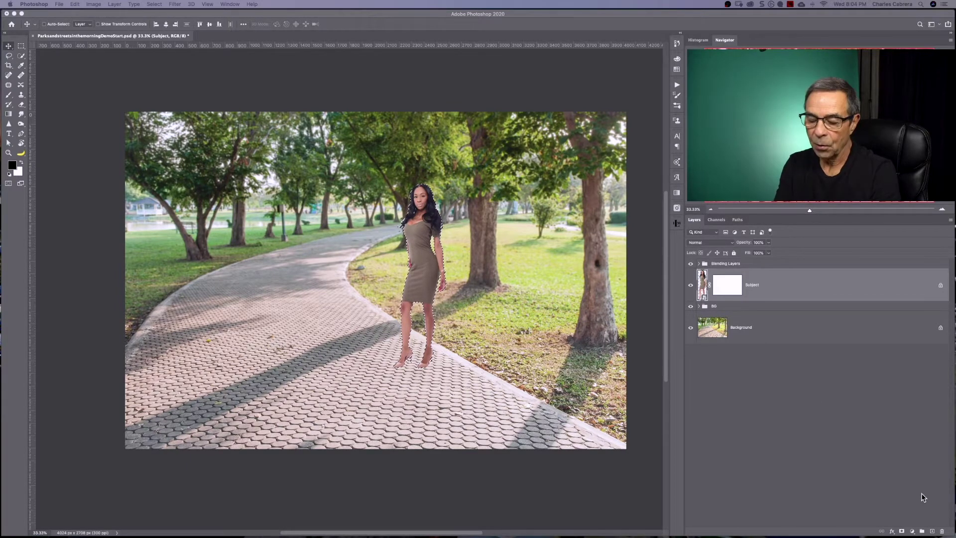
click(933, 533)
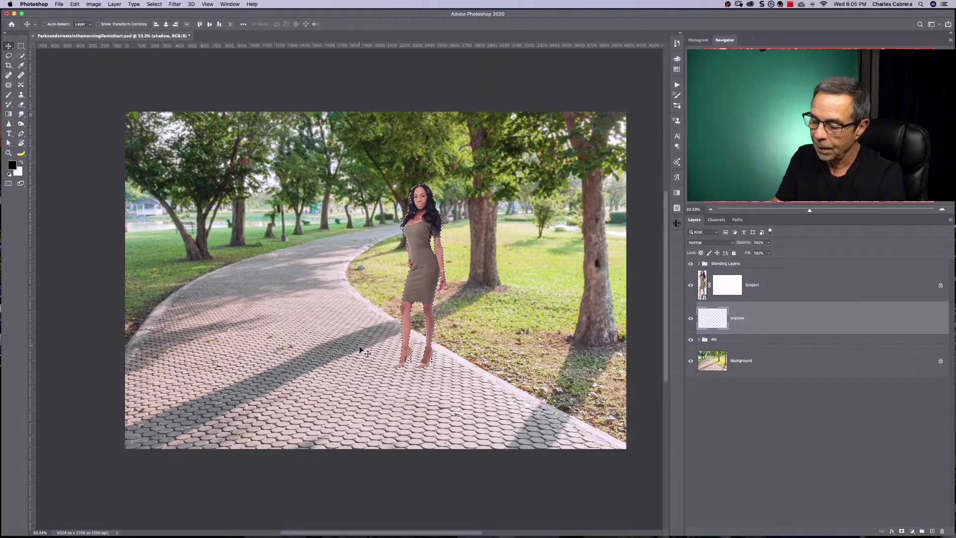
Fill the model-shaped selection with grey sampled from the shadowed pavement, then deselect
key(super+1)
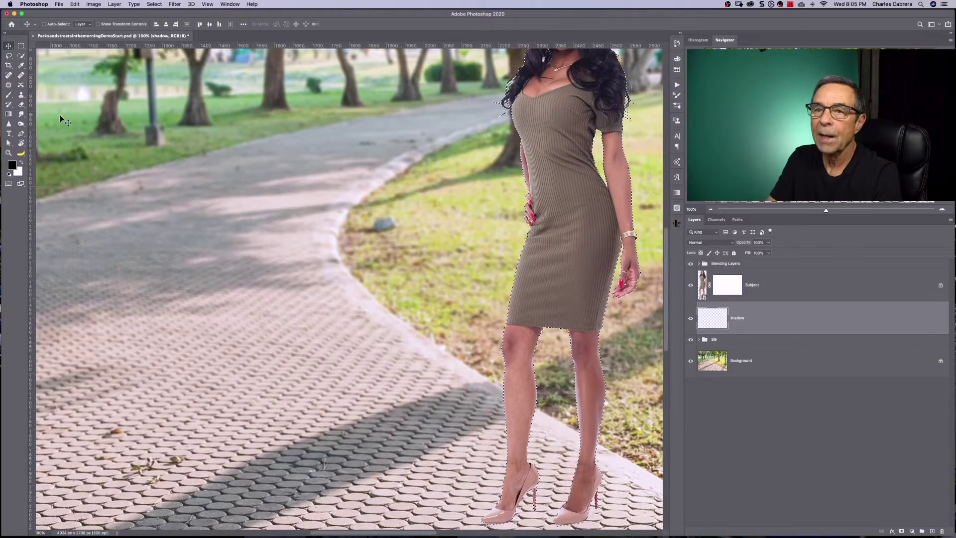
key(i)
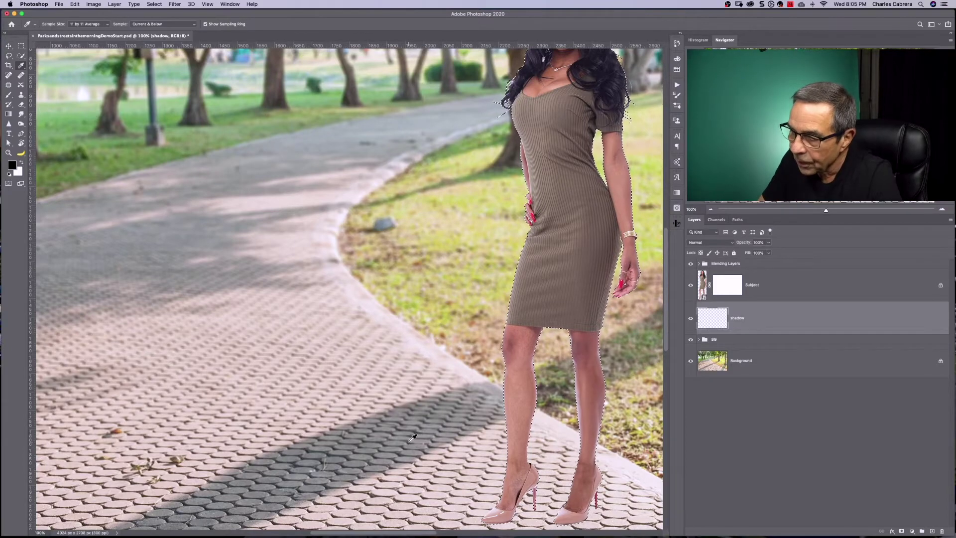
alt+click(413, 438)
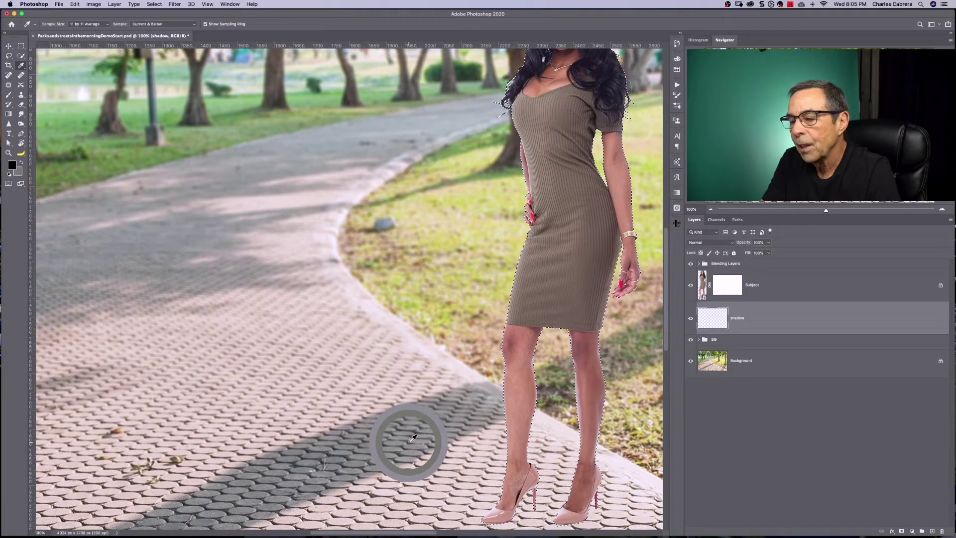
key(super+minus)
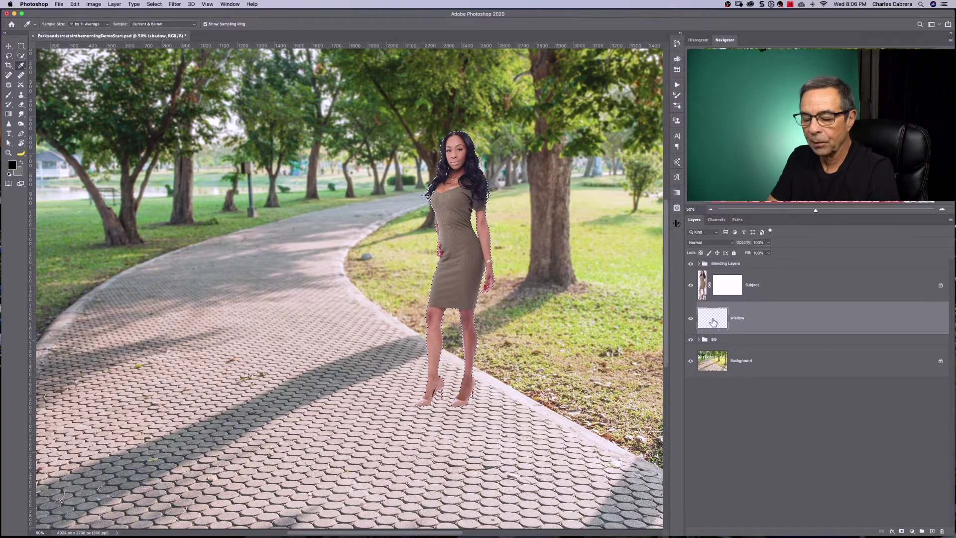
key(super+BackSpace)
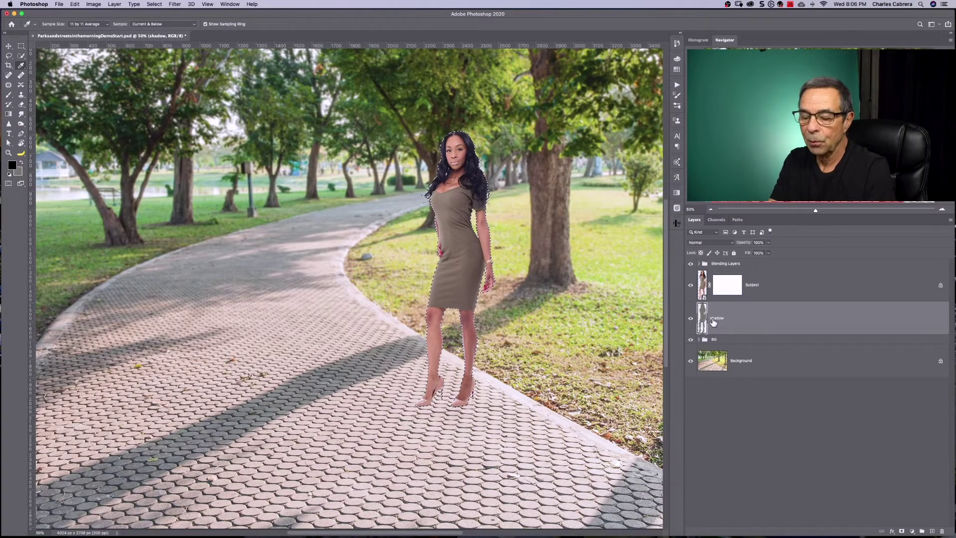
key(super+d)
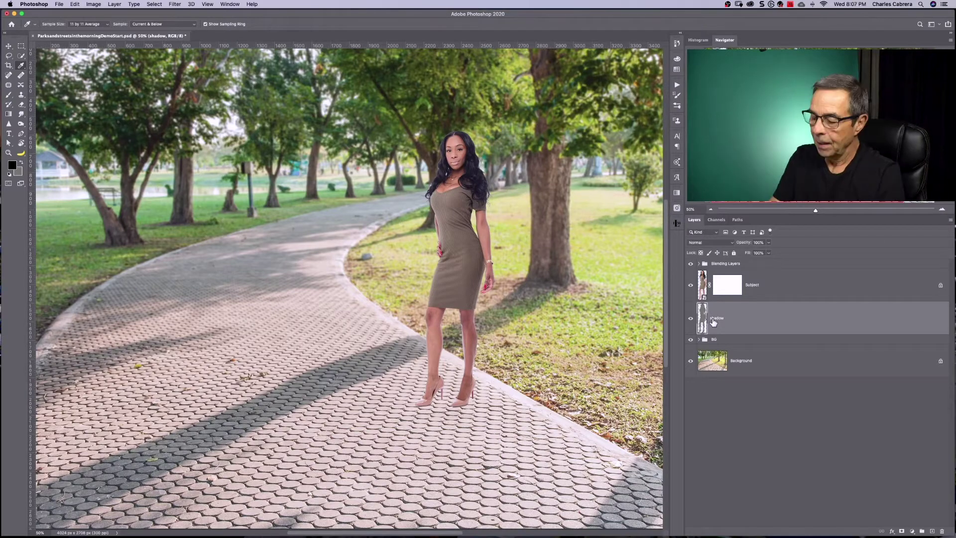
key(super+minus)
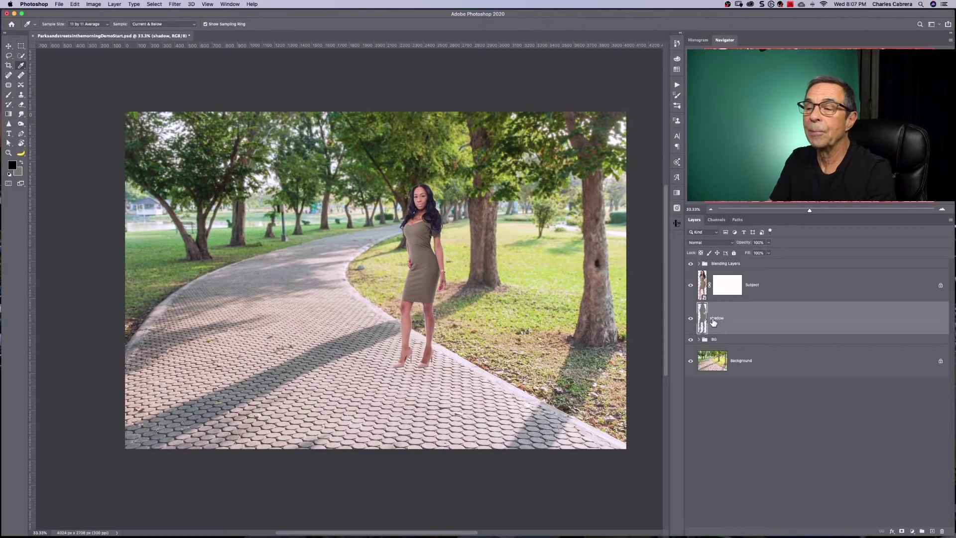
Free-transform the grey silhouette into a flattened, skewed shadow running down-left from her heels
key(super+t)
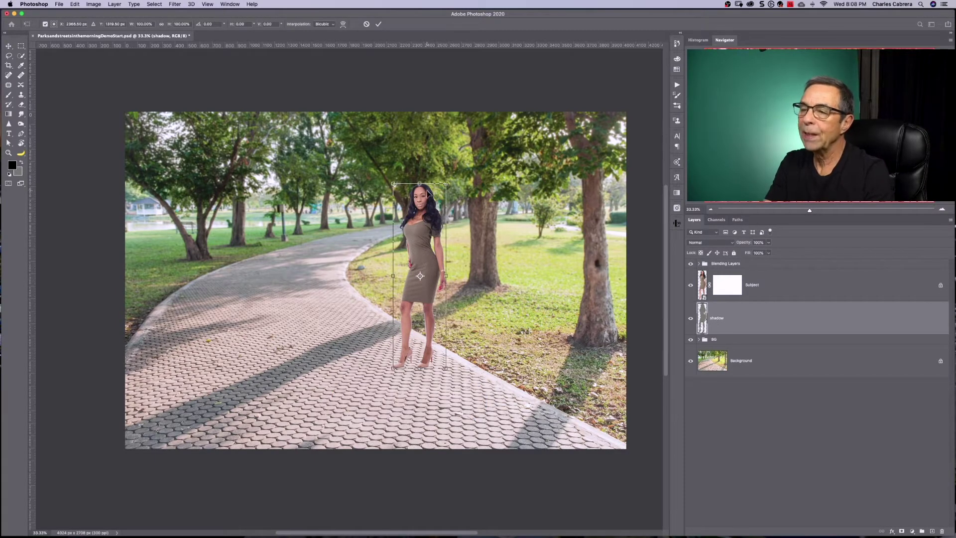
drag(420, 187, 287, 445)
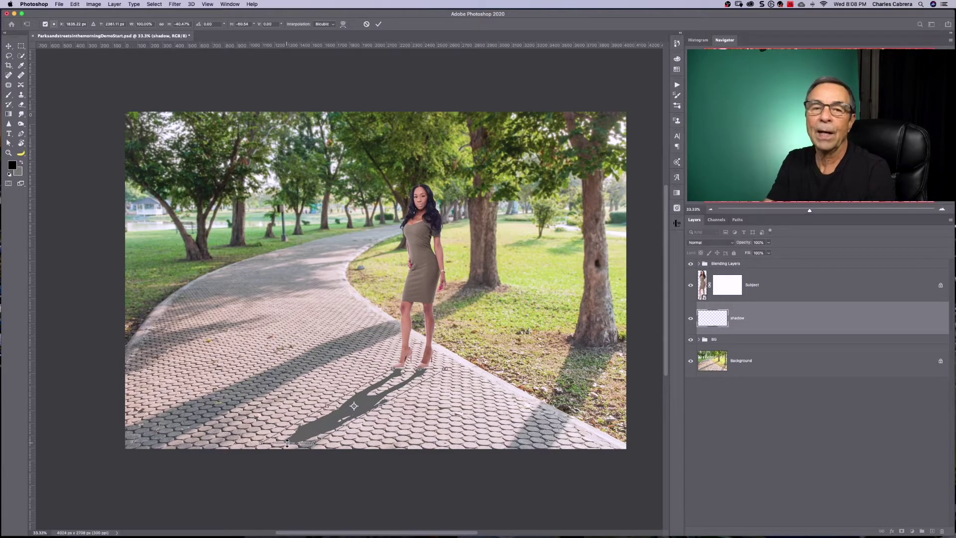
key(super+equal)
key(super+equal)
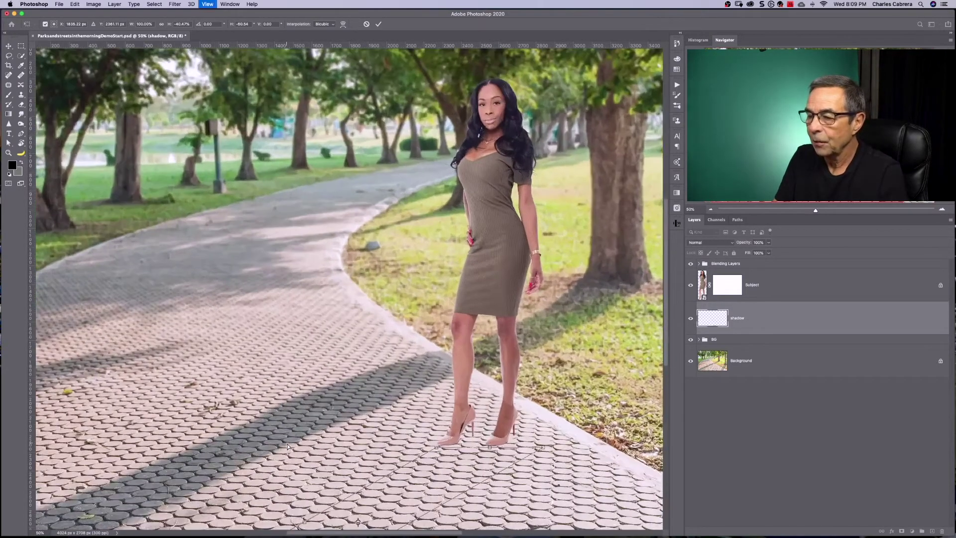
drag(363, 367, 372, 358)
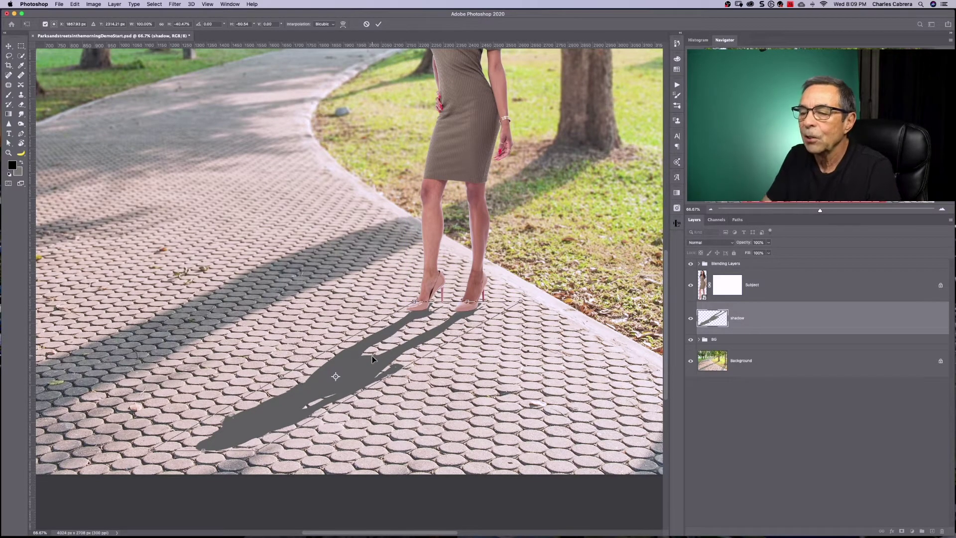
click(377, 25)
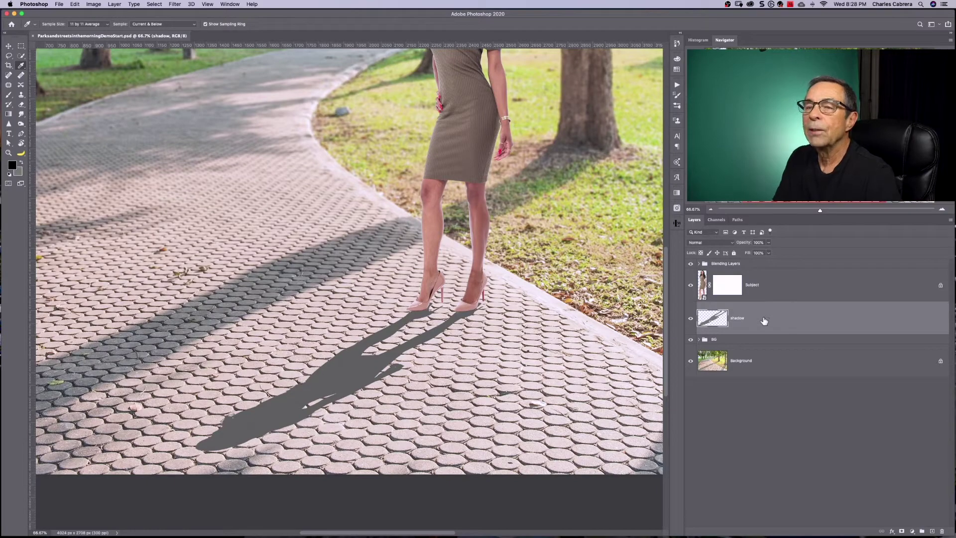
Start a Puppet Warp on the shadow and pin it at the left and right heels
click(74, 4)
click(97, 161)
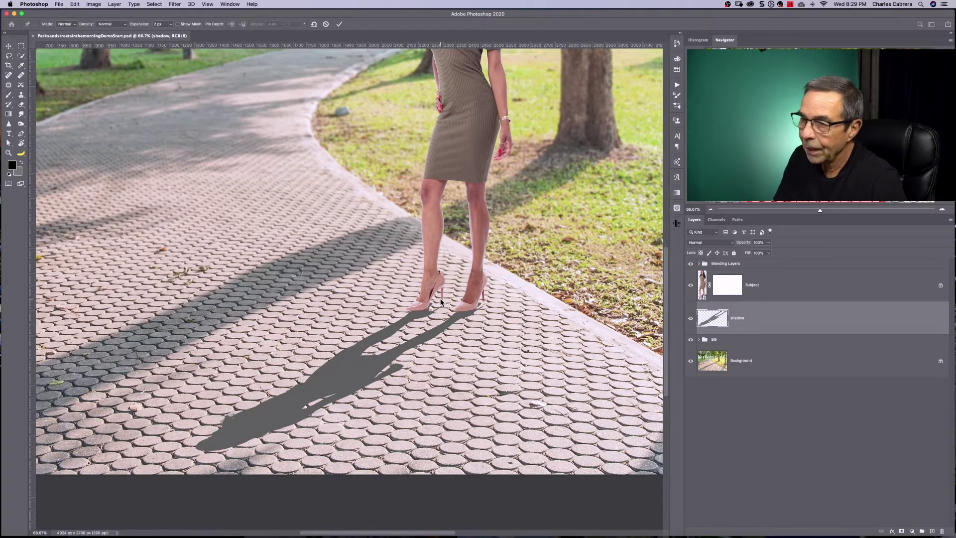
key(super+1)
click(489, 315)
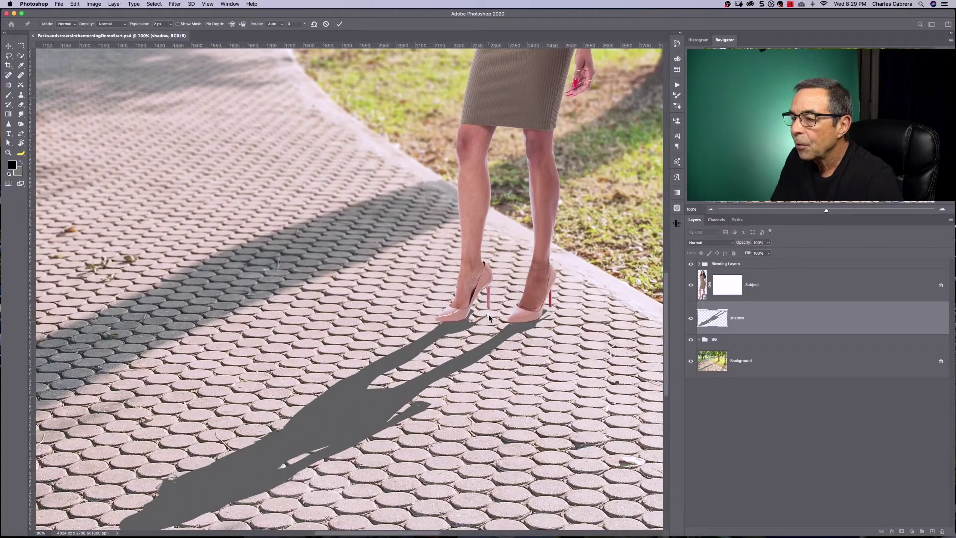
click(549, 315)
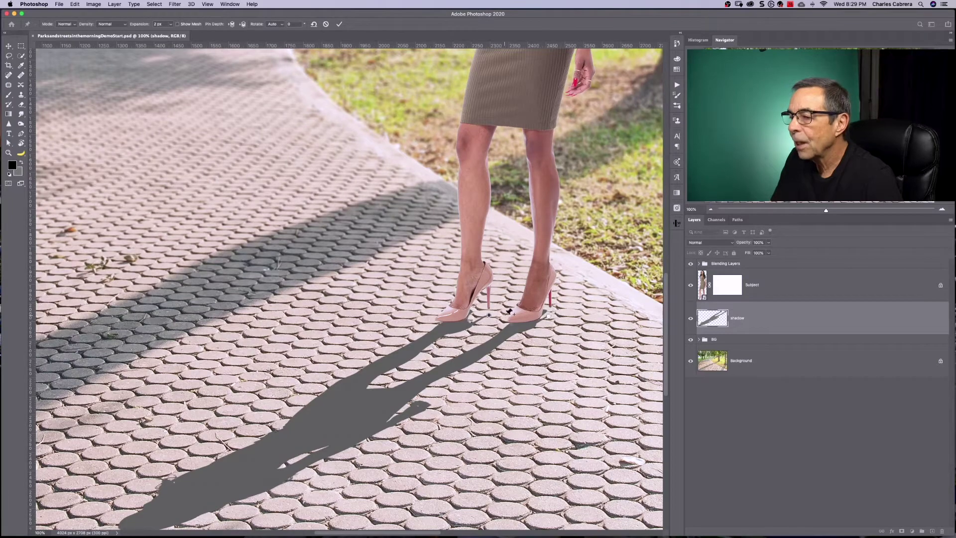
Drag and Alt-rotate the heel pins until the shadow meets both heels, then commit the warp
drag(488, 315, 490, 311)
drag(550, 315, 551, 308)
key(alt)
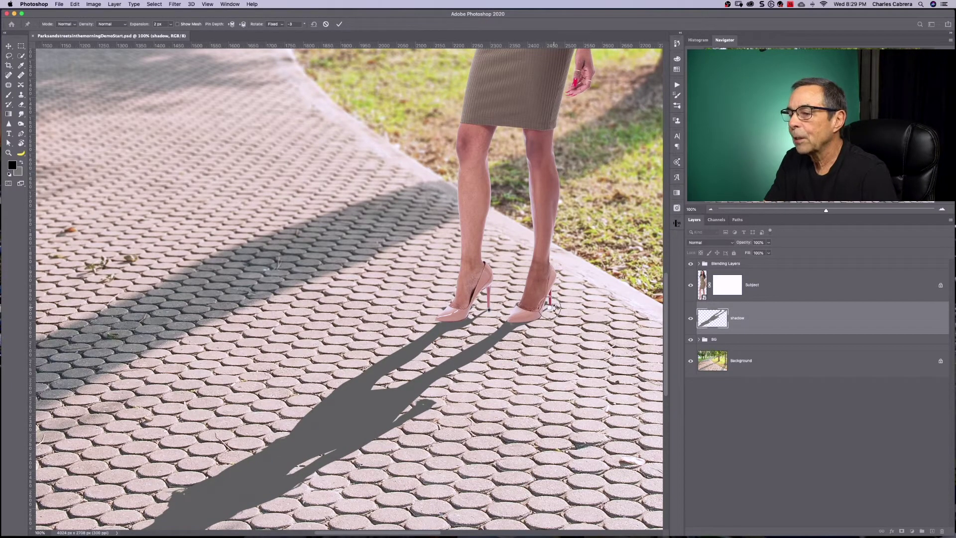
drag(551, 308, 553, 307)
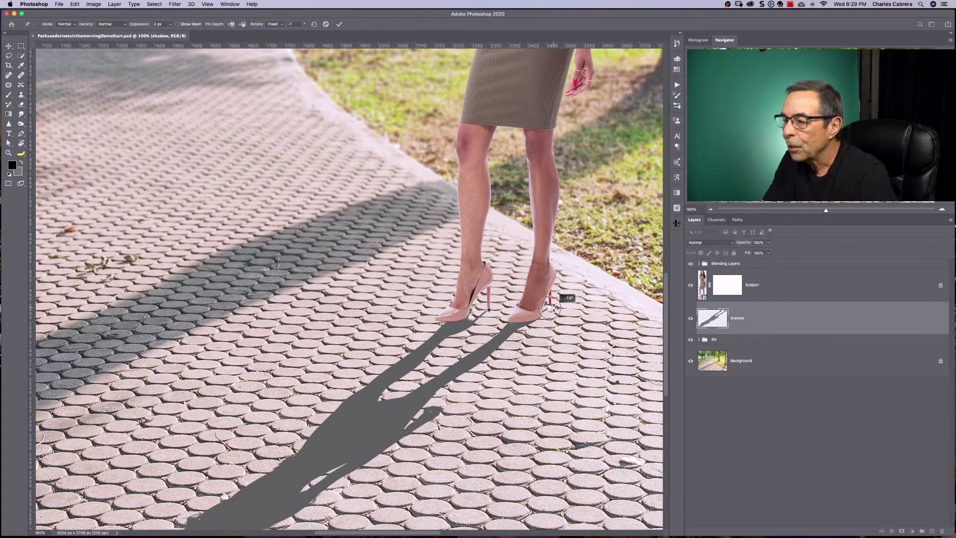
drag(554, 307, 554, 307)
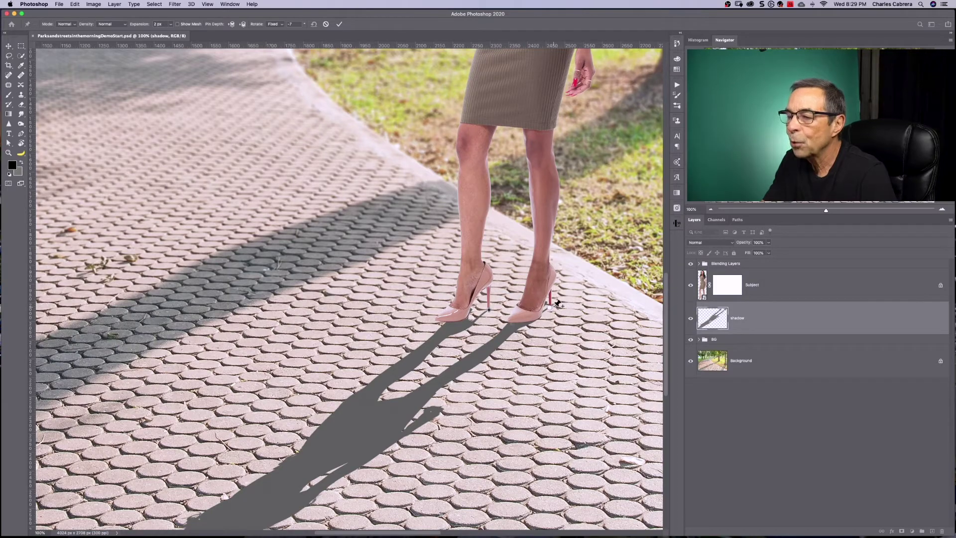
click(339, 24)
key(super+minus)
key(super+minus)
key(super+minus)
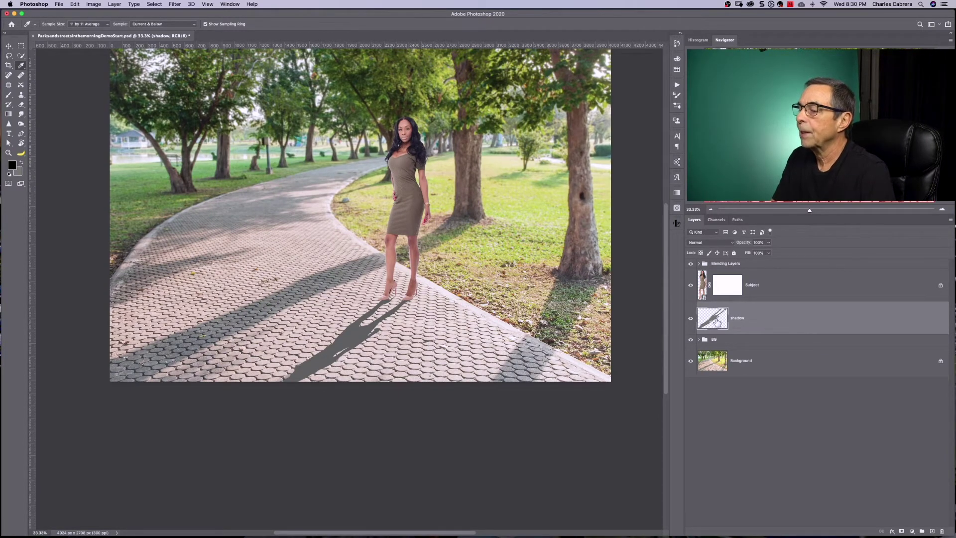
Lower the shadow layer's opacity and add a white layer mask to it
click(770, 243)
drag(769, 252, 754, 254)
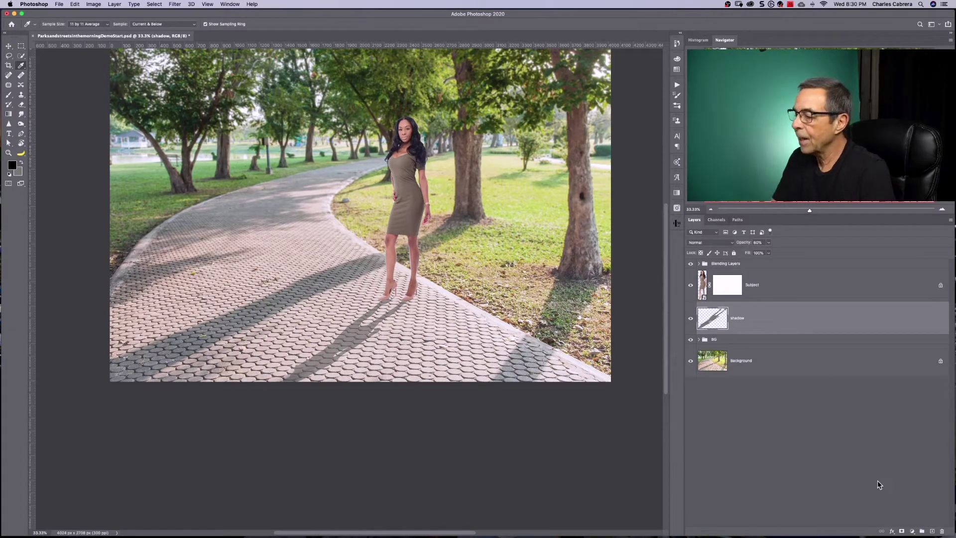
click(901, 531)
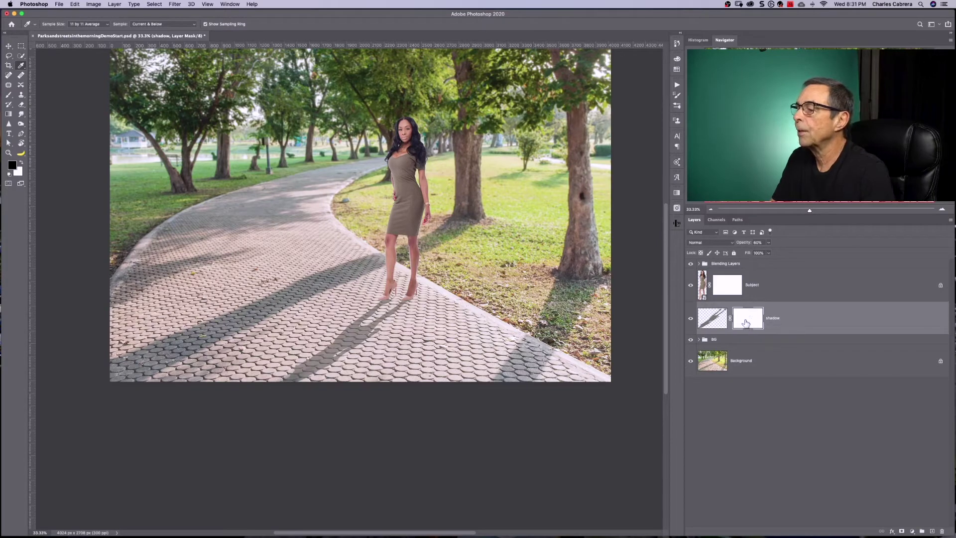
Draw a 60% black-to-white gradient on the mask from below the image up to her feet
key(g)
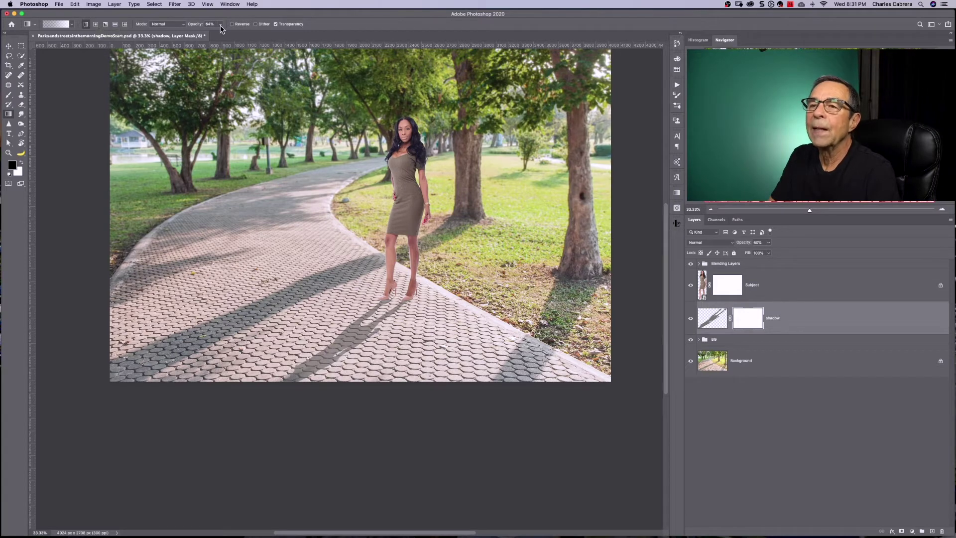
drag(222, 33, 219, 33)
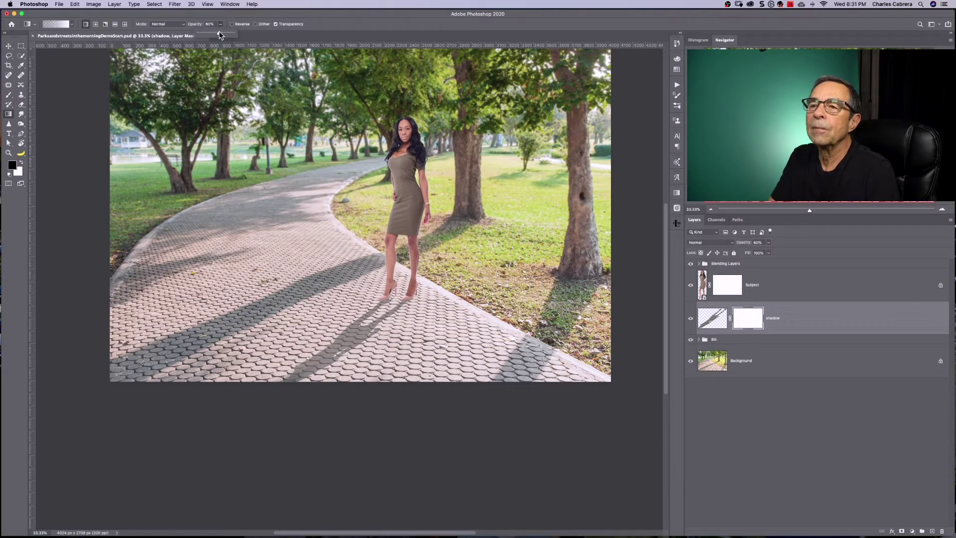
click(67, 23)
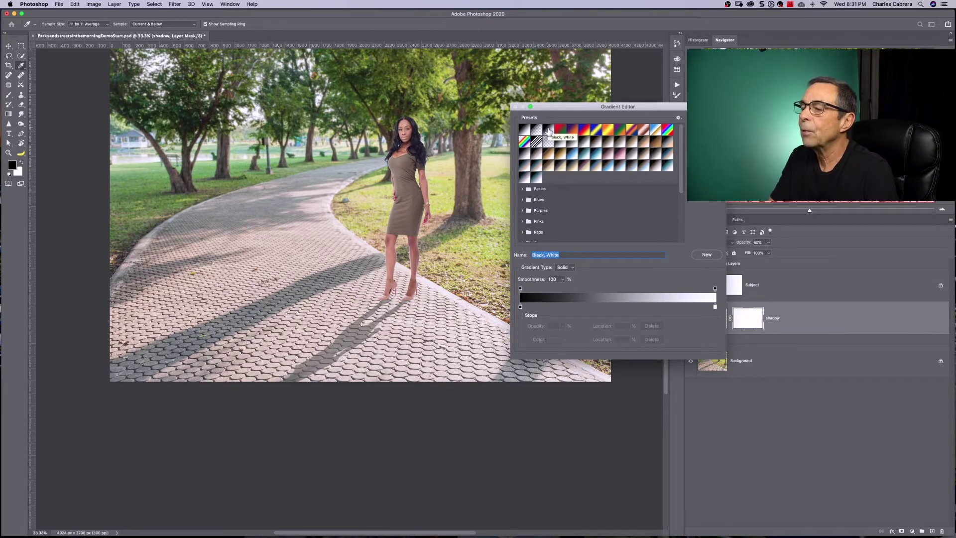
key(Return)
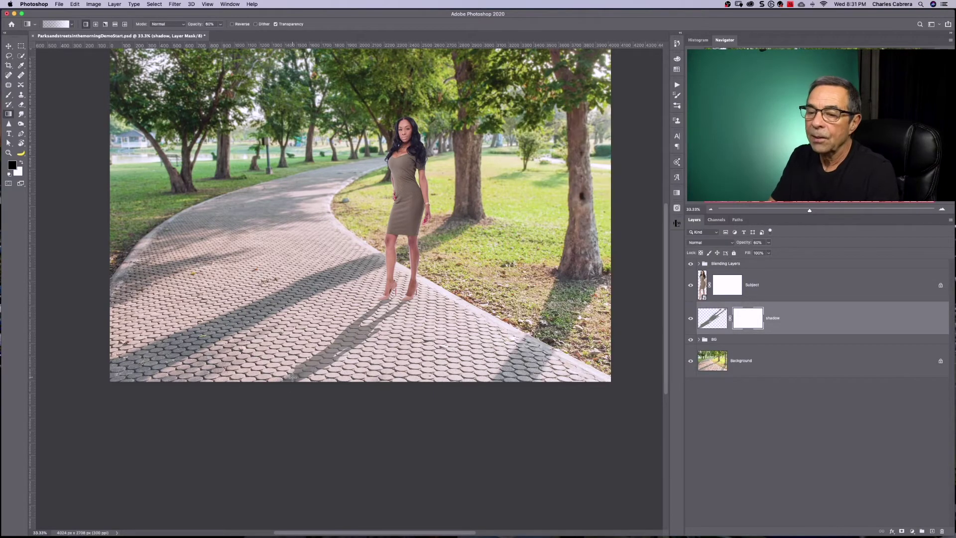
key(super+equal)
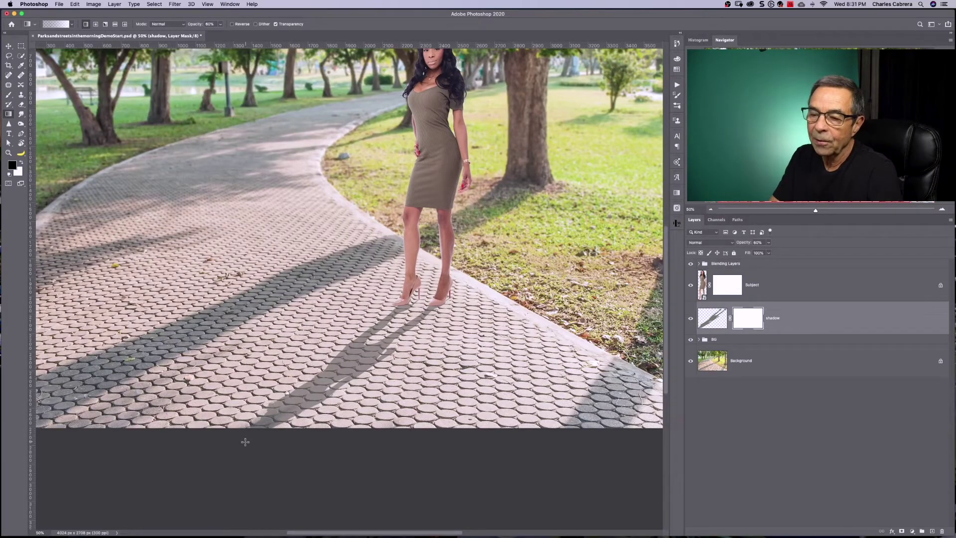
drag(246, 441, 435, 285)
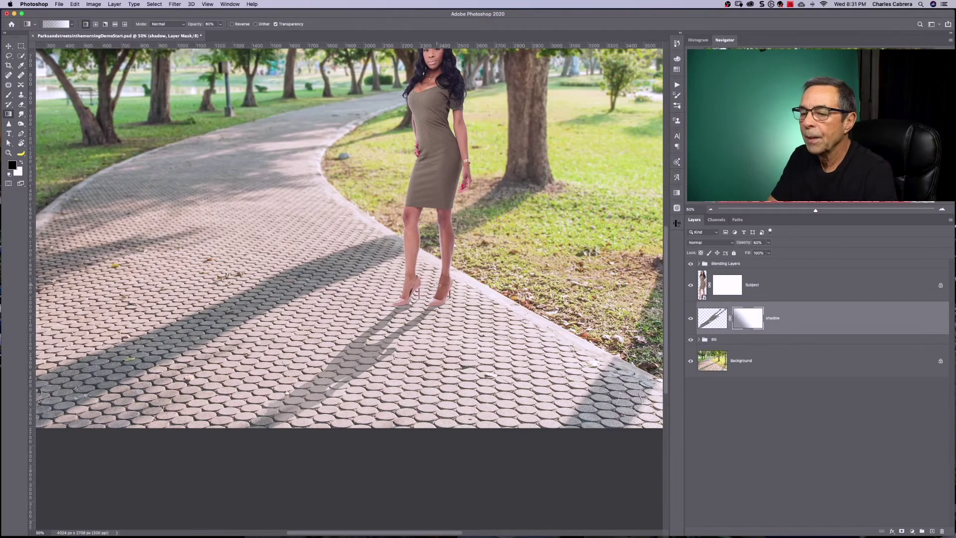
key(super+minus)
key(super+minus)
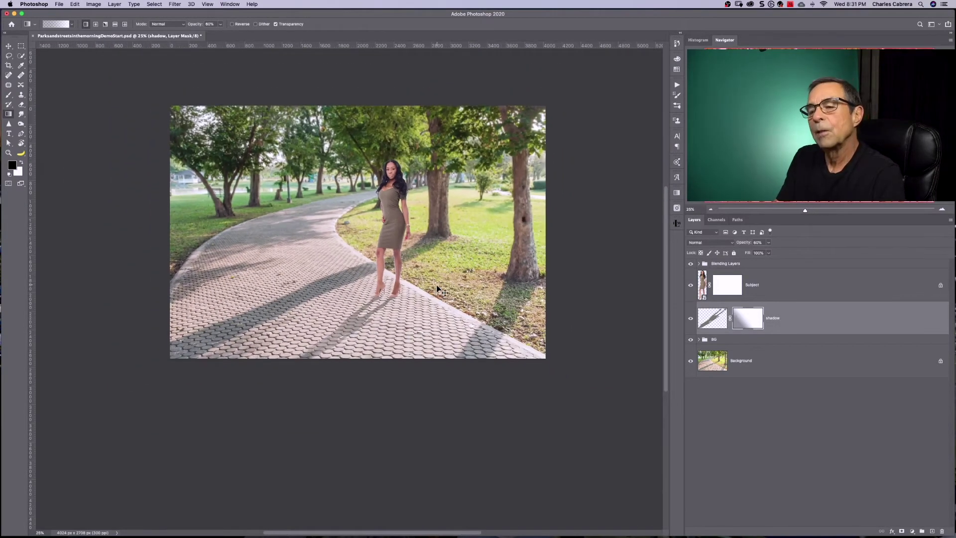
key(super+plus)
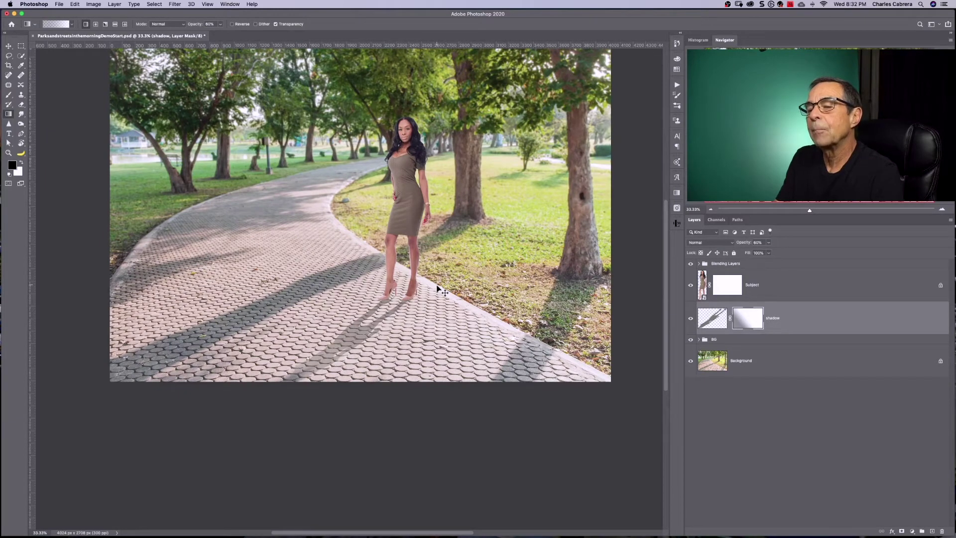
key(super+plus)
key(super+plus)
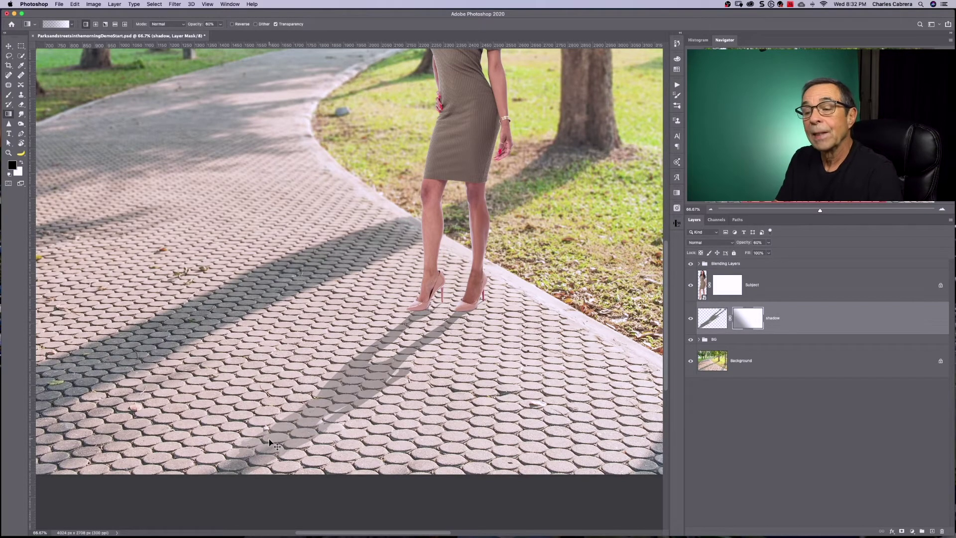
Set the shadow layer's blend mode to Multiply and target its pixels instead of the mask
key(super+minus)
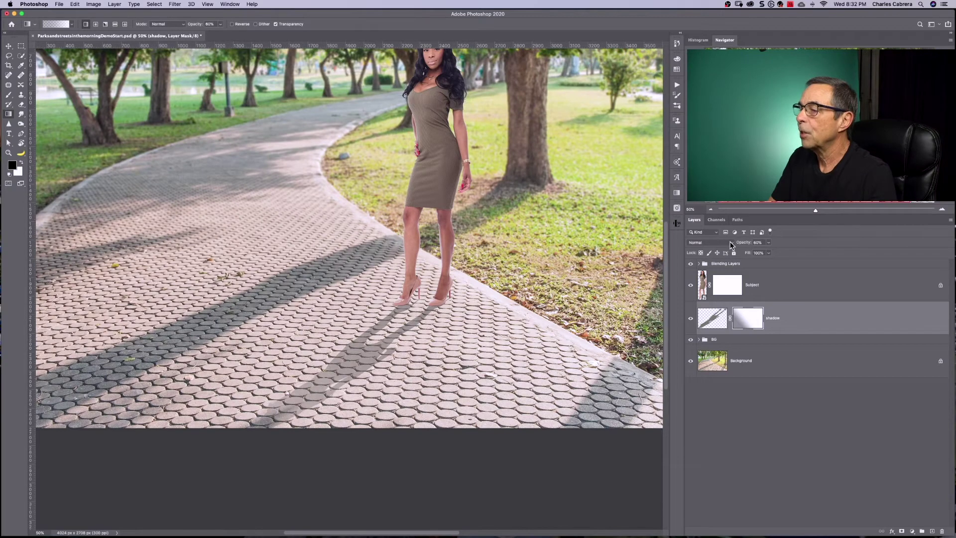
click(731, 243)
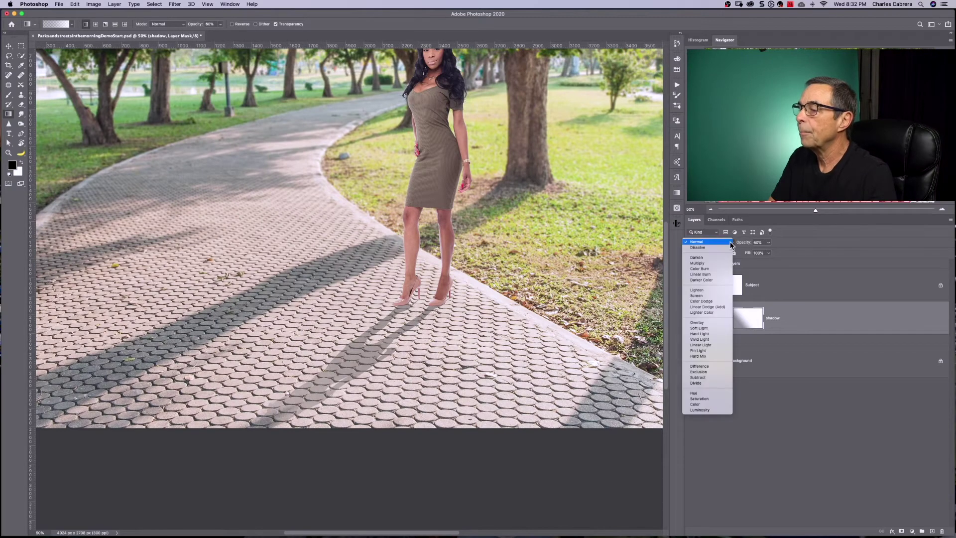
click(715, 264)
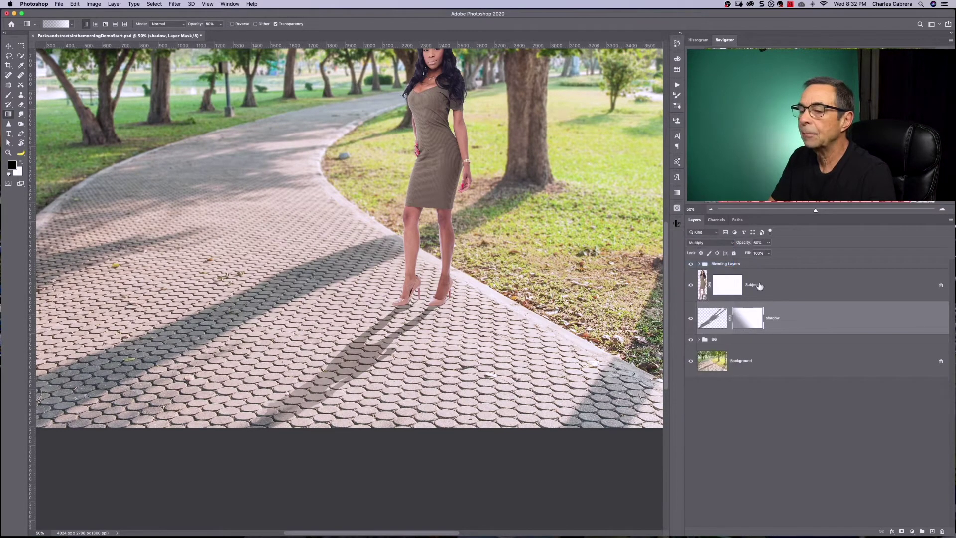
click(714, 319)
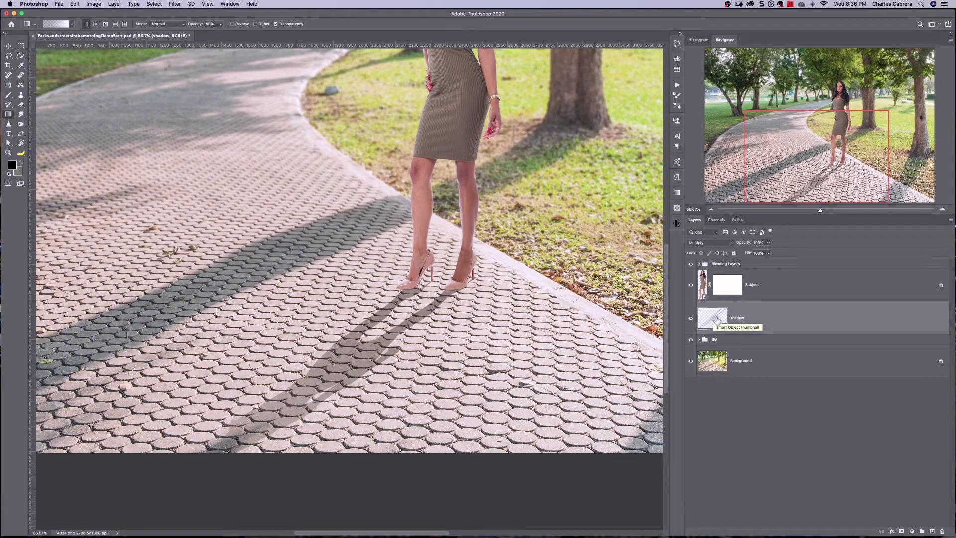
Start a Field Blur with pins at the left shoe, right shoe and the shadow's far end
click(175, 4)
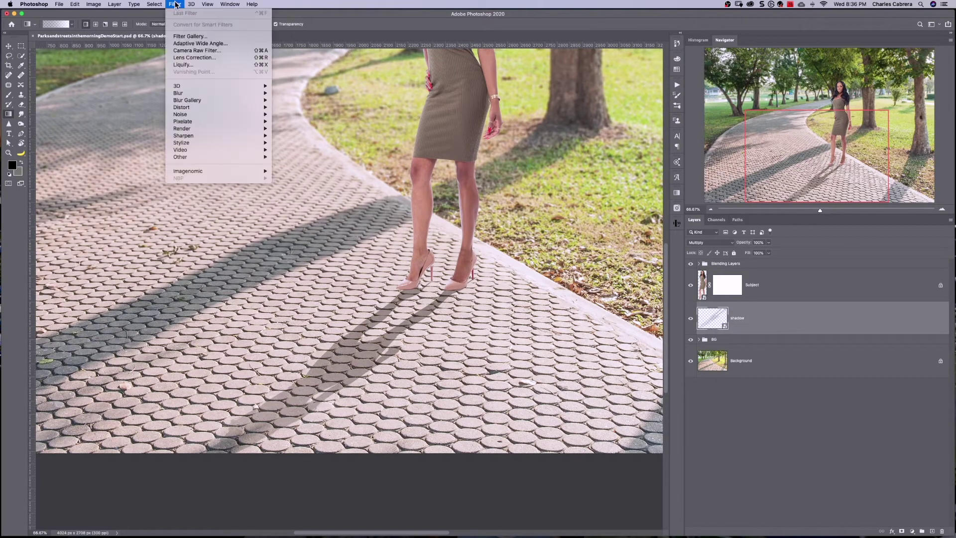
mouse_move(262, 101)
click(293, 100)
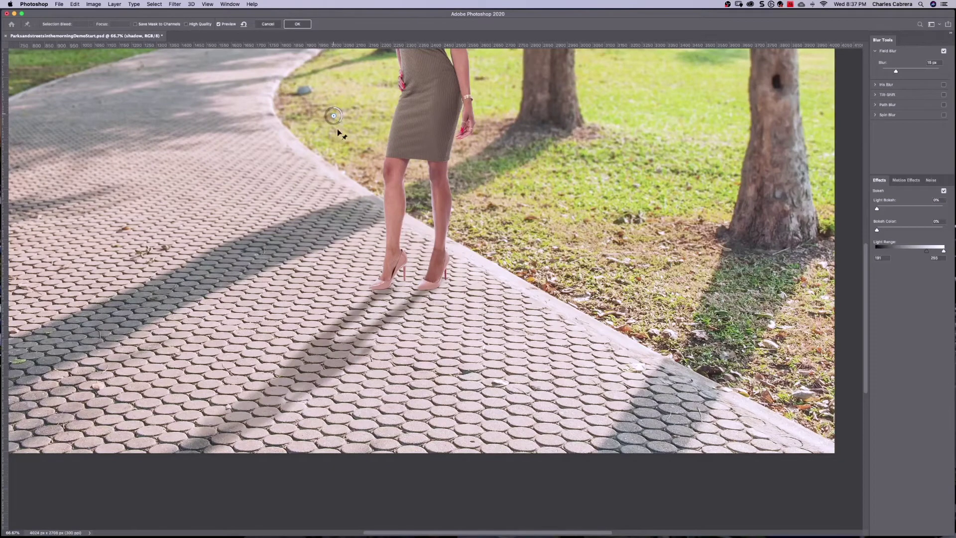
drag(333, 115, 388, 291)
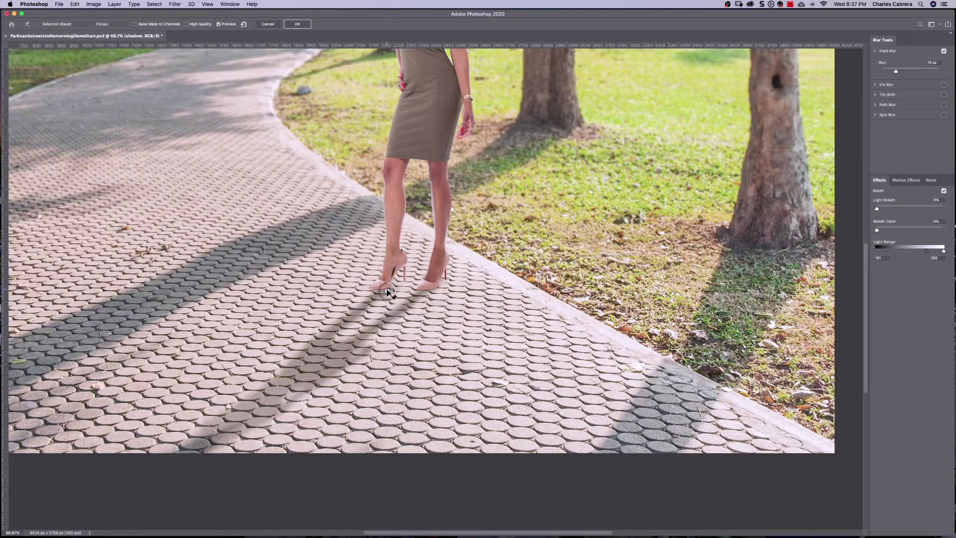
click(423, 291)
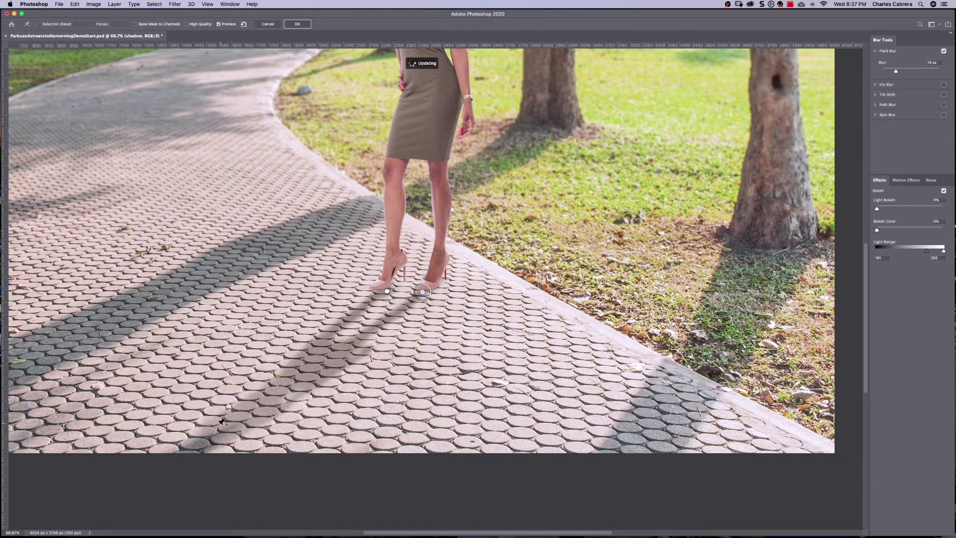
click(218, 437)
Set both shoe pins to 5 px blur, keep the far-end pin at 15 px, and apply
drag(895, 71, 888, 71)
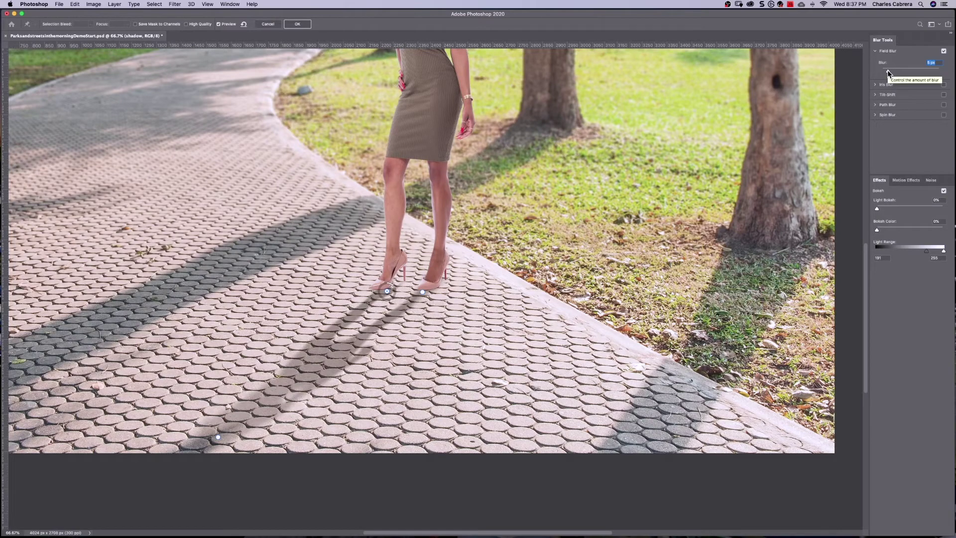
click(422, 292)
drag(896, 71, 889, 73)
click(218, 437)
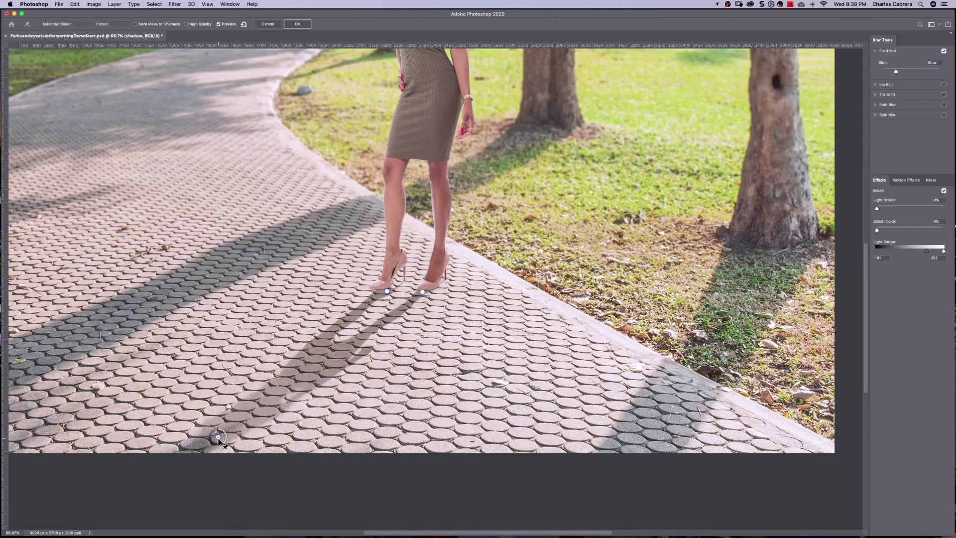
click(297, 23)
Zoom to 100% on the legs and back out to review the blurred cast shadow
key(super+1)
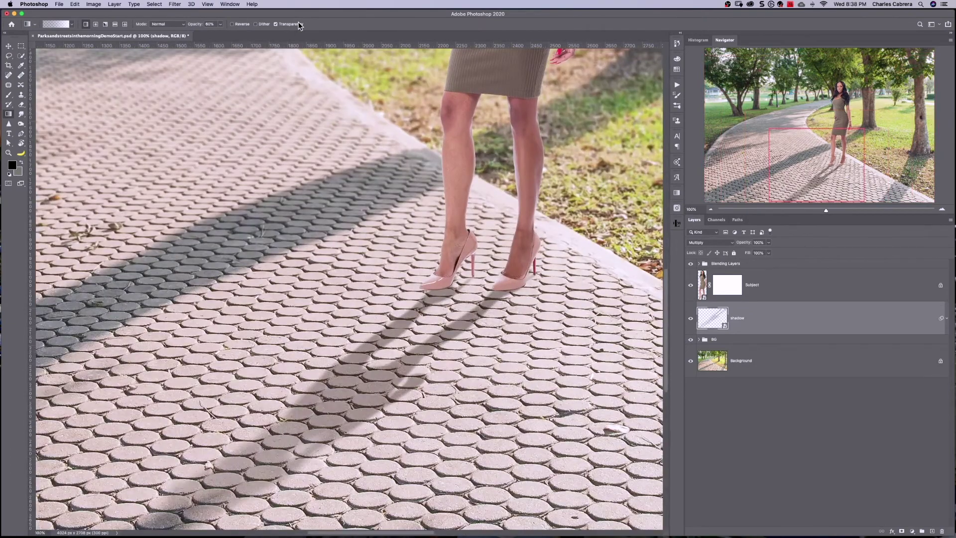
key(super+minus)
key(super+minus)
key(super+minus)
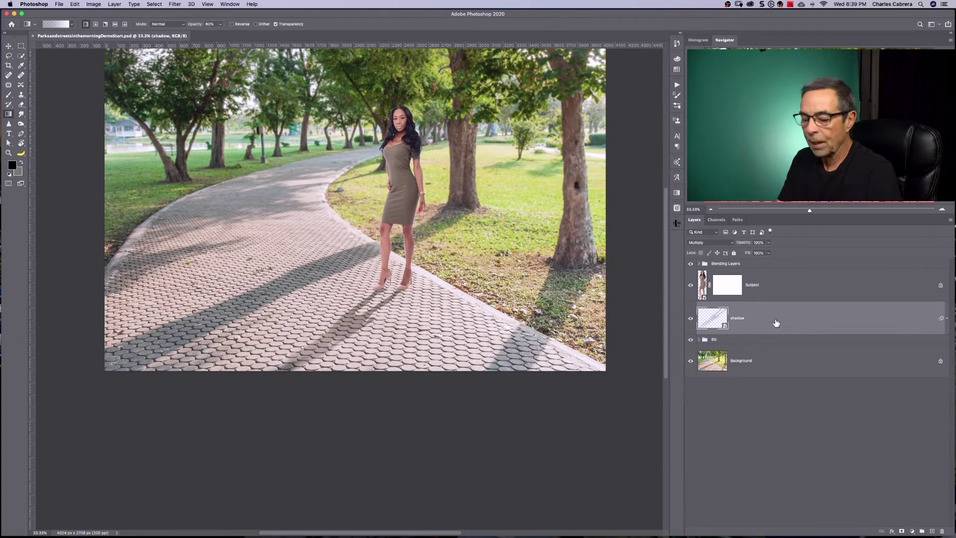
Add a new layer below the shadow and name it 'contact shadow'
super+click(932, 532)
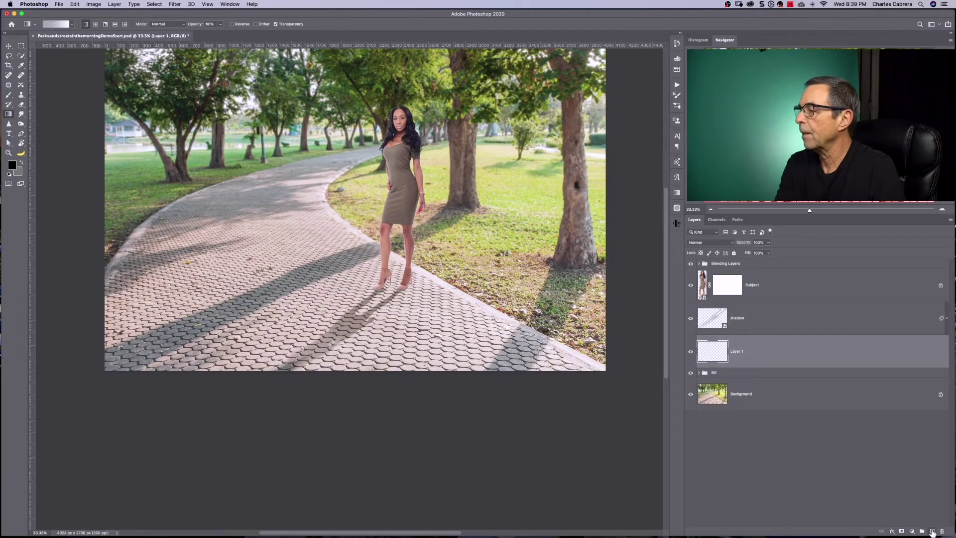
double_click(737, 351)
text(contact shadow)
key(Return)
Switch to the Brush with swapped colours and set its hardness to 61%
key(super+1)
key(b)
key(x)
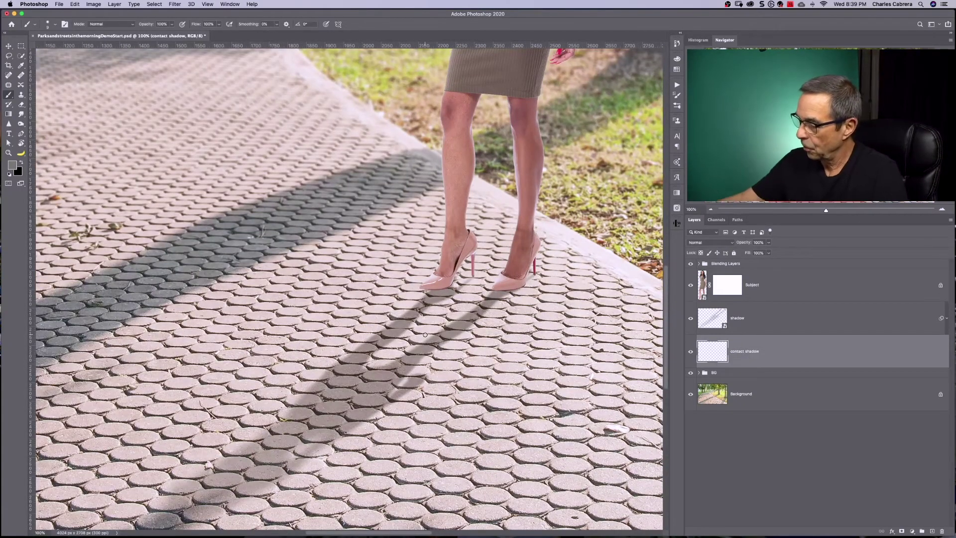
click(52, 24)
drag(68, 63, 69, 68)
key(Return)
At 200% zoom, paint dark contact-shadow strokes under the right and left shoes
key(super+equal)
drag(508, 313, 367, 303)
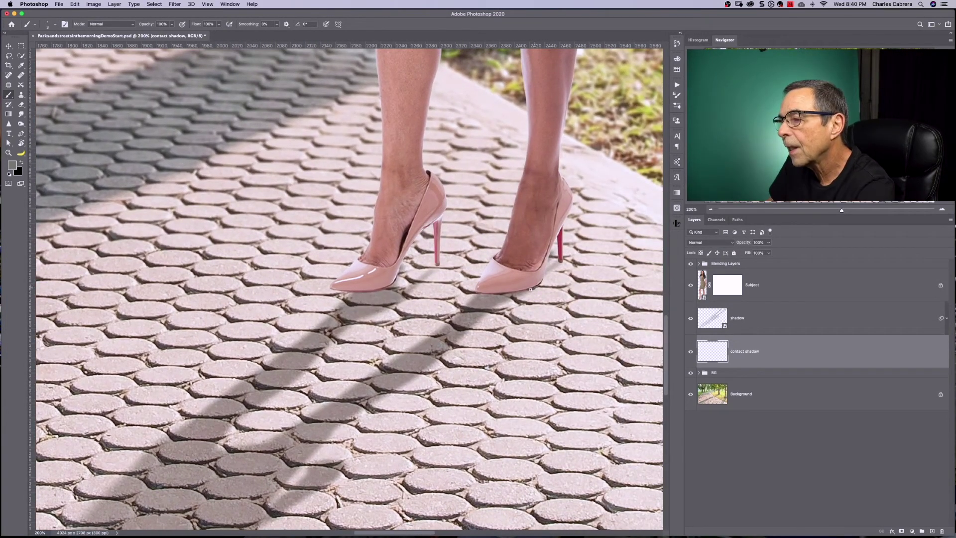
drag(522, 292, 486, 294)
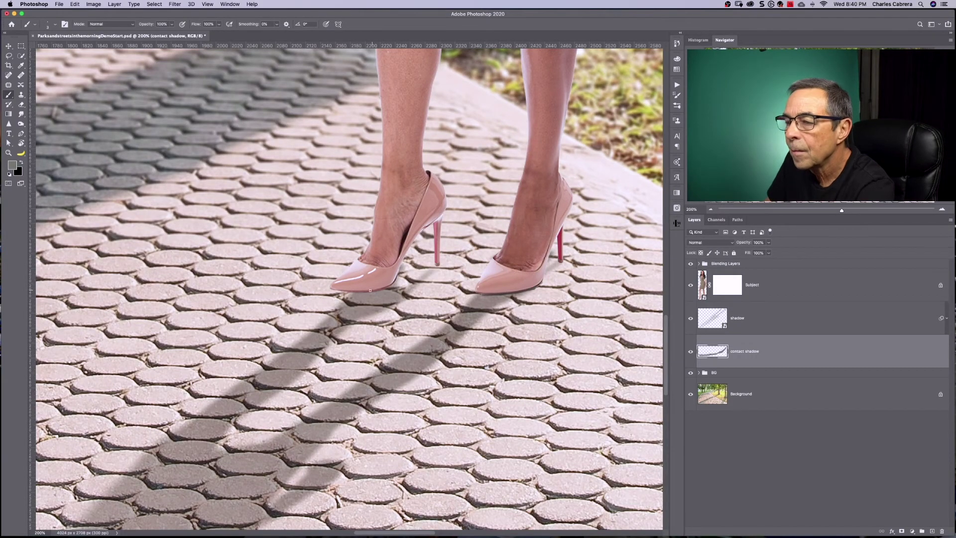
drag(369, 292, 368, 292)
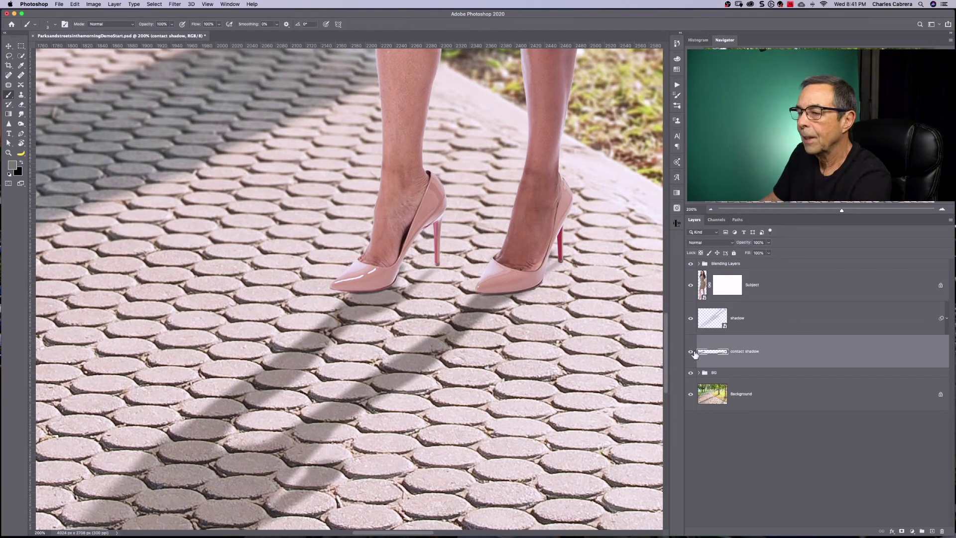
Run Filter > Blur > Gaussian Blur on the contact shadow layer's strokes
key(super+0)
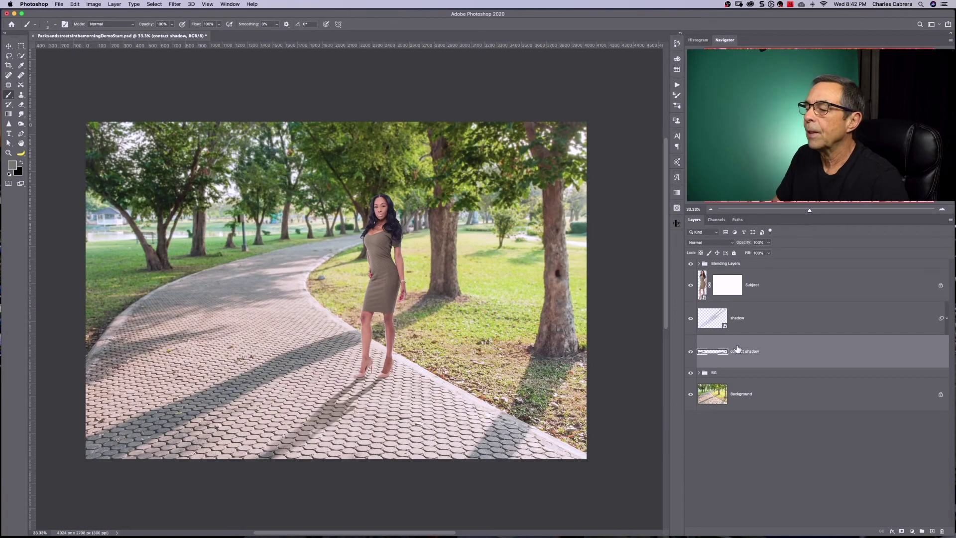
click(175, 5)
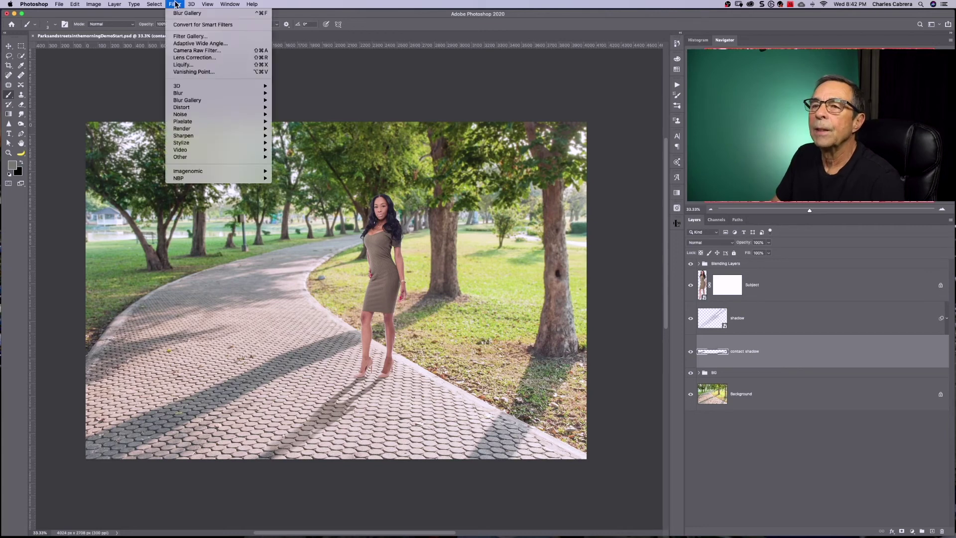
mouse_move(218, 94)
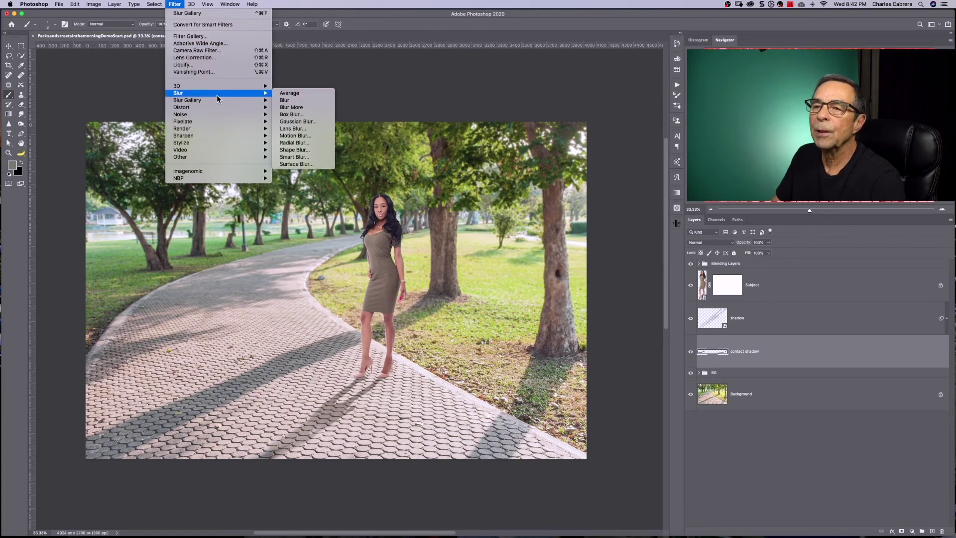
click(293, 122)
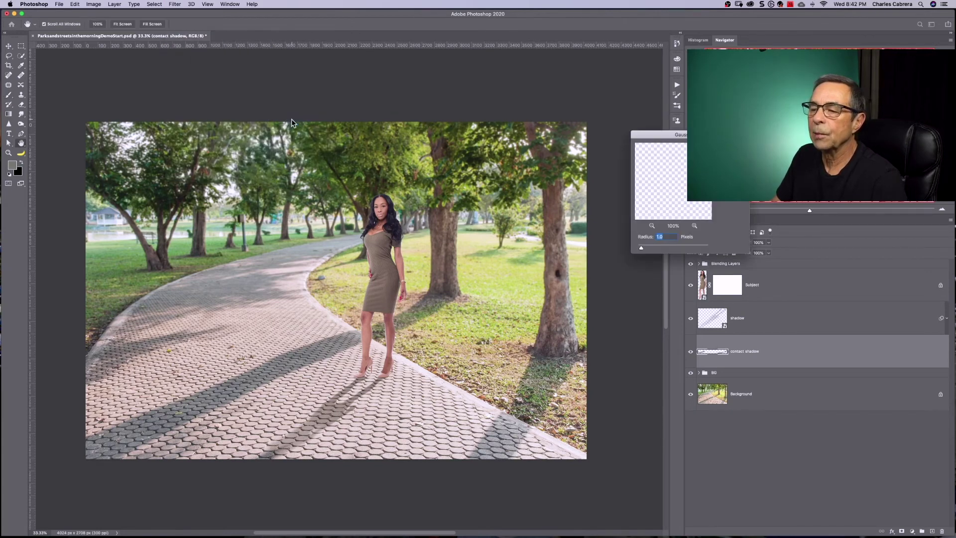
Apply the Gaussian Blur to the contact shadow, then hide the cast shadow layer to judge it
click(730, 147)
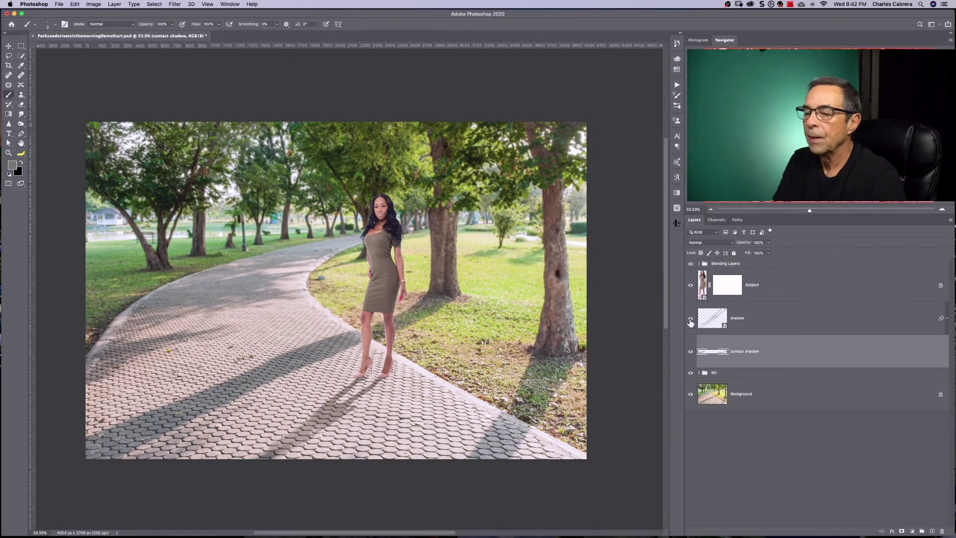
click(690, 322)
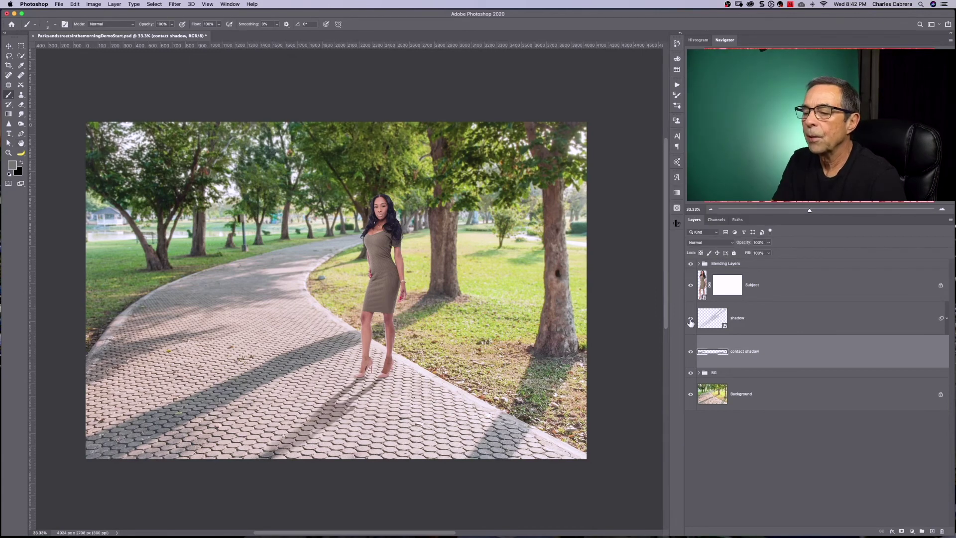